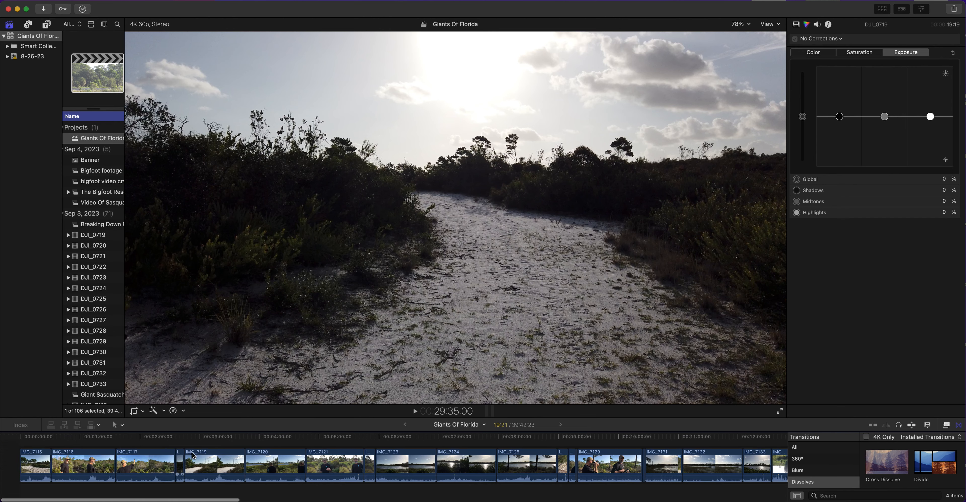
Play the footage in clip IMG_7116 and move the playhead forward to 1:02:16
{"action": "left_click", "coordinate": [54, 438]}
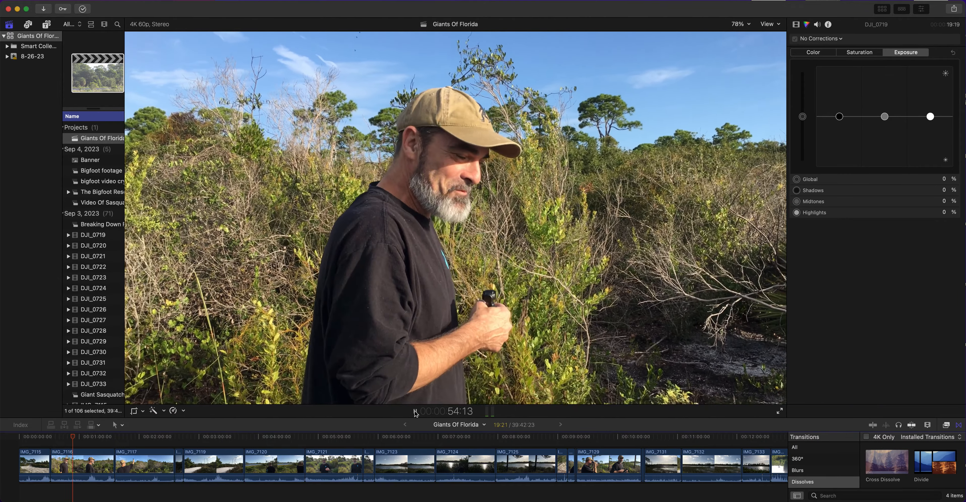
{"action": "left_click", "coordinate": [415, 411]}
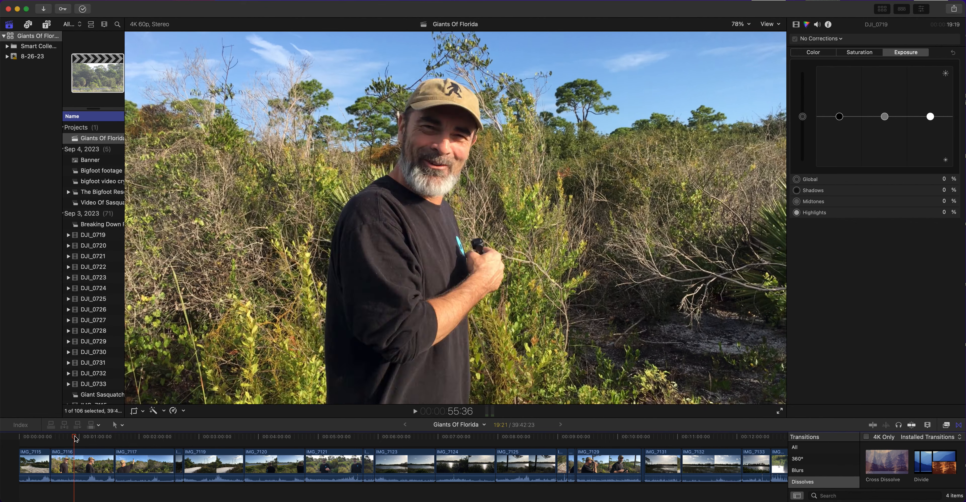
{"action": "left_click_drag", "start_coordinate": [73, 437], "coordinate": [82, 439]}
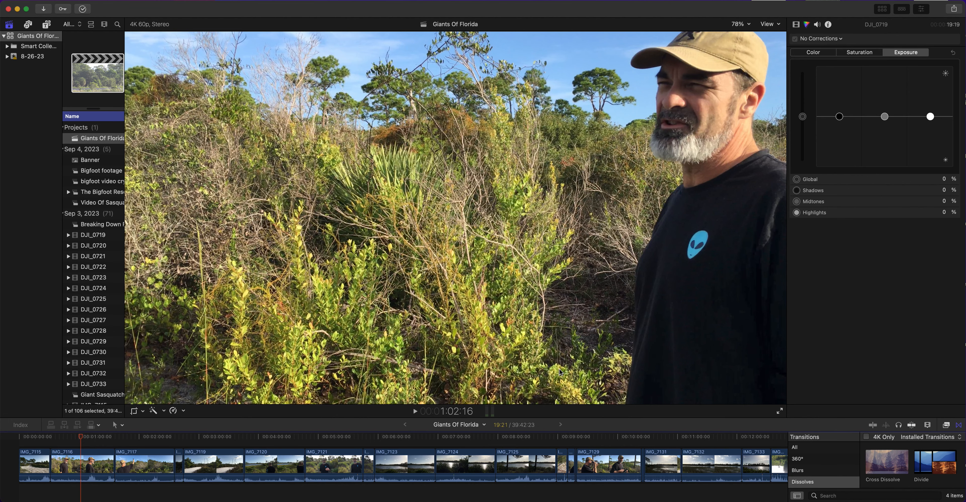
Move the playhead to 2:03:40 in clip IMG_7117 and magnify the frame to 400%
{"action": "left_click", "coordinate": [130, 438]}
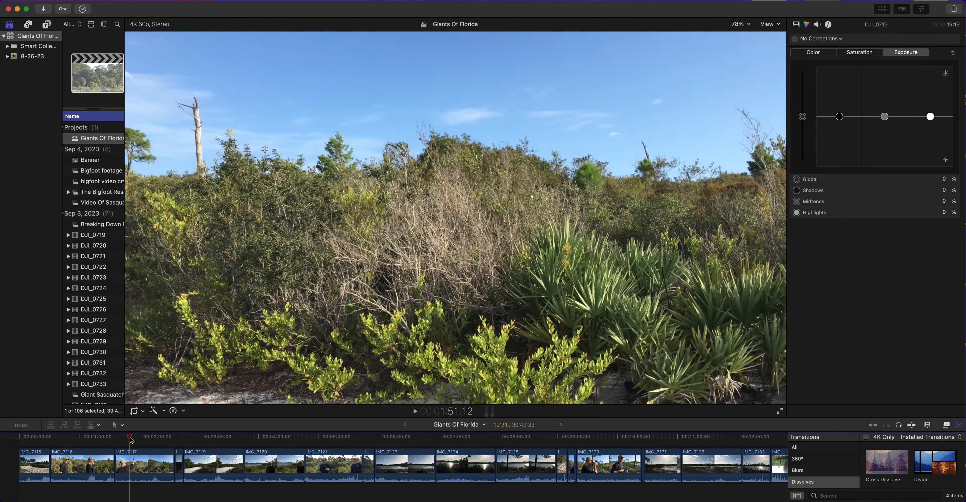
{"action": "left_click_drag", "start_coordinate": [130, 438], "coordinate": [142, 438]}
{"action": "left_click", "coordinate": [741, 24]}
{"action": "left_click", "coordinate": [744, 109]}
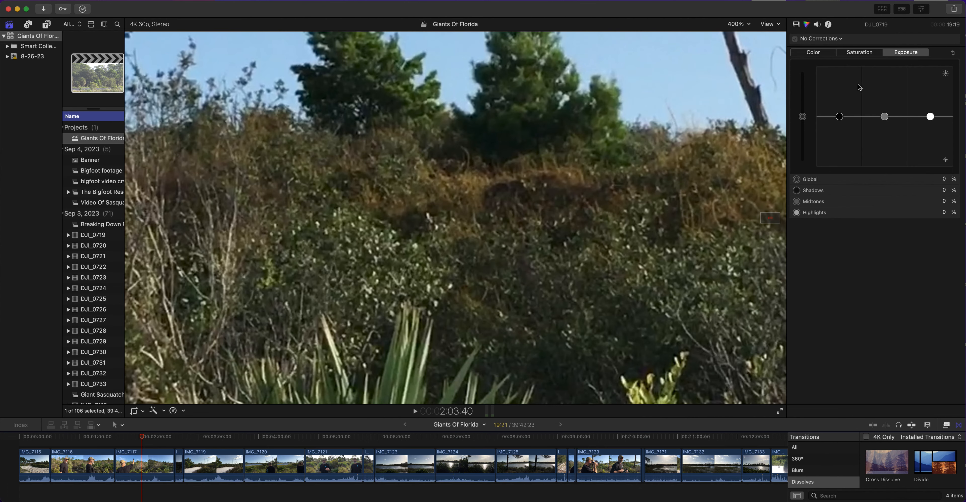
Raise the midtones exposure of clip IMG_7117 to 38% and check its saturation and color settings
{"action": "left_click", "coordinate": [145, 465]}
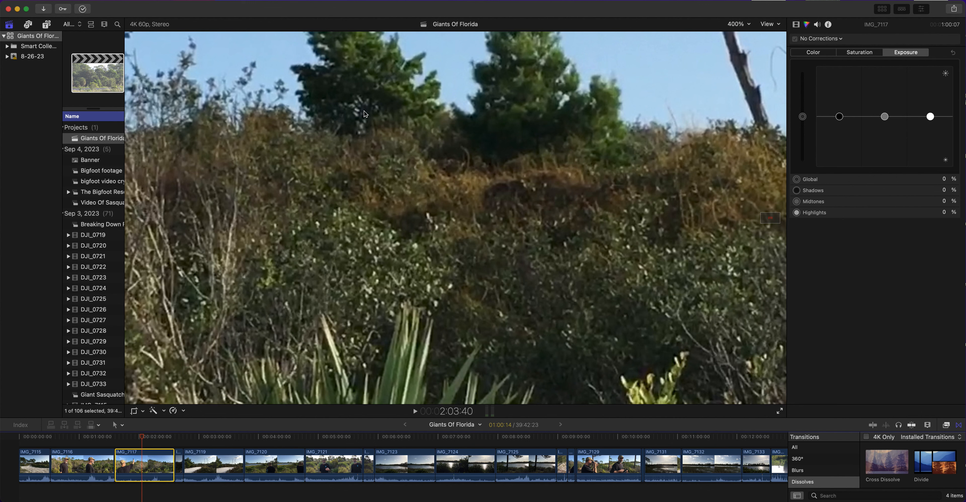
{"action": "left_click_drag", "start_coordinate": [886, 118], "coordinate": [885, 98]}
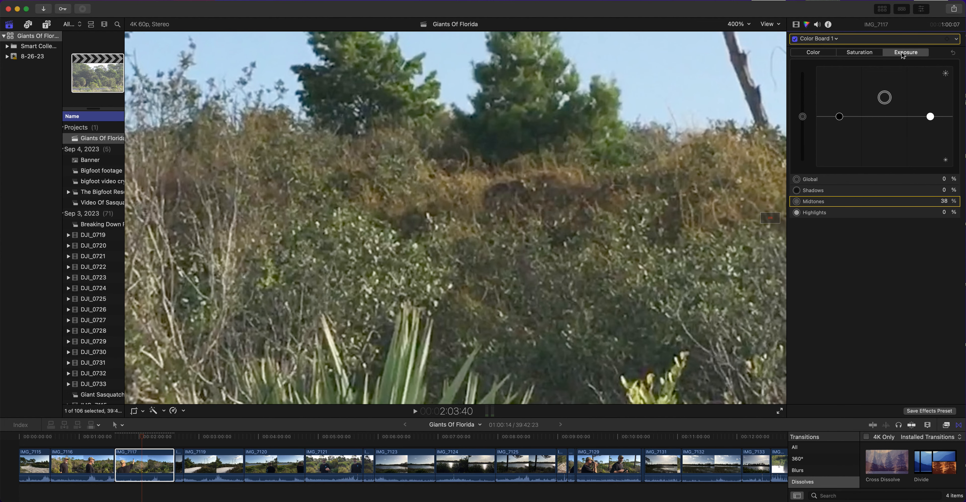
{"action": "left_click", "coordinate": [866, 53]}
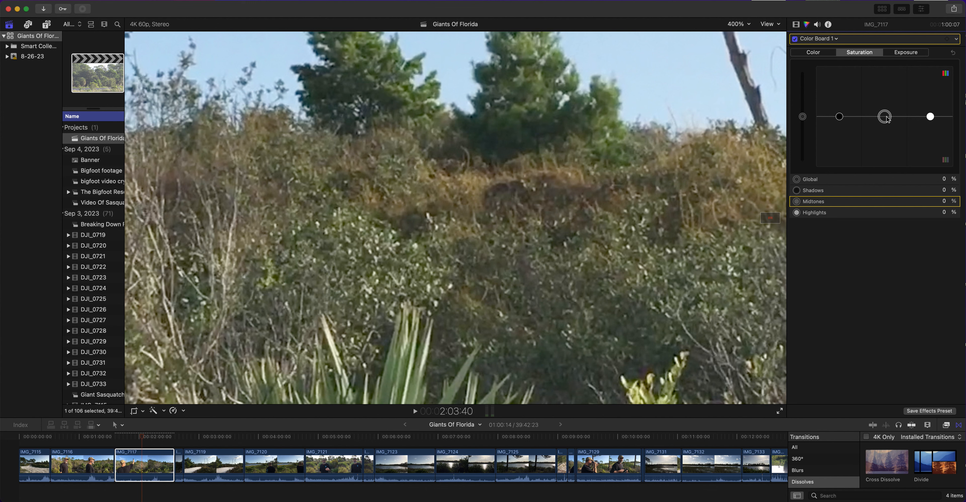
{"action": "left_click", "coordinate": [823, 57]}
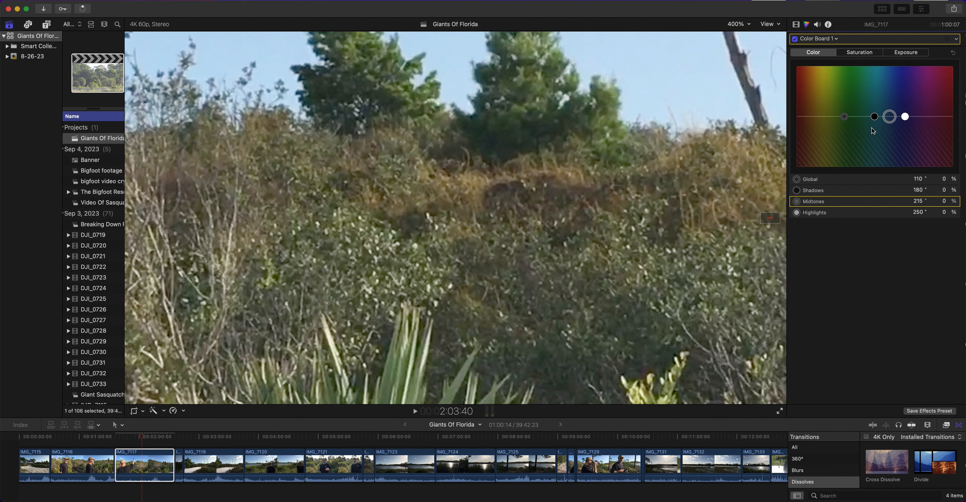
{"action": "left_click", "coordinate": [910, 54]}
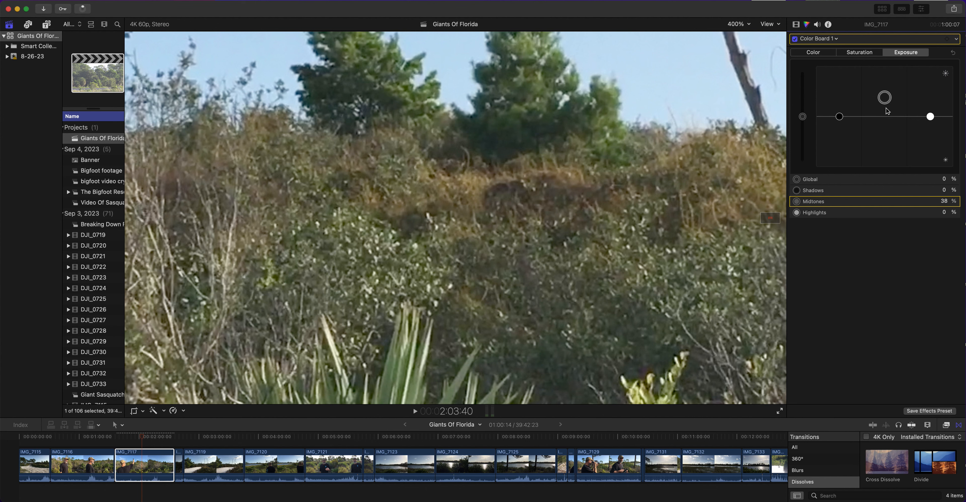
Set the exposure of clip IMG_7117 to 51% highlights, 48% midtones and -10% shadows
{"action": "left_click_drag", "start_coordinate": [930, 116], "coordinate": [931, 97]}
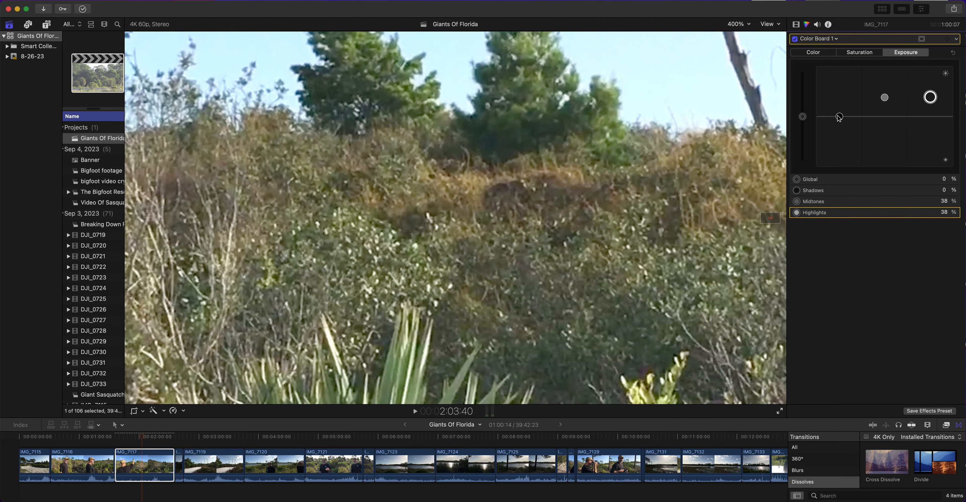
{"action": "left_click_drag", "start_coordinate": [840, 116], "coordinate": [839, 119]}
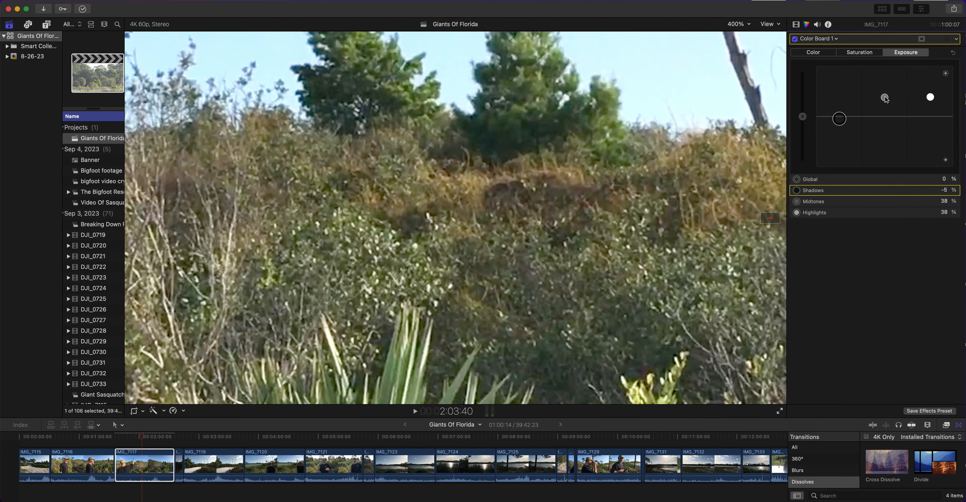
{"action": "left_click_drag", "start_coordinate": [886, 99], "coordinate": [884, 94]}
{"action": "left_click_drag", "start_coordinate": [839, 119], "coordinate": [839, 121]}
{"action": "left_click_drag", "start_coordinate": [884, 95], "coordinate": [885, 91]}
{"action": "left_click_drag", "start_coordinate": [930, 97], "coordinate": [930, 91]}
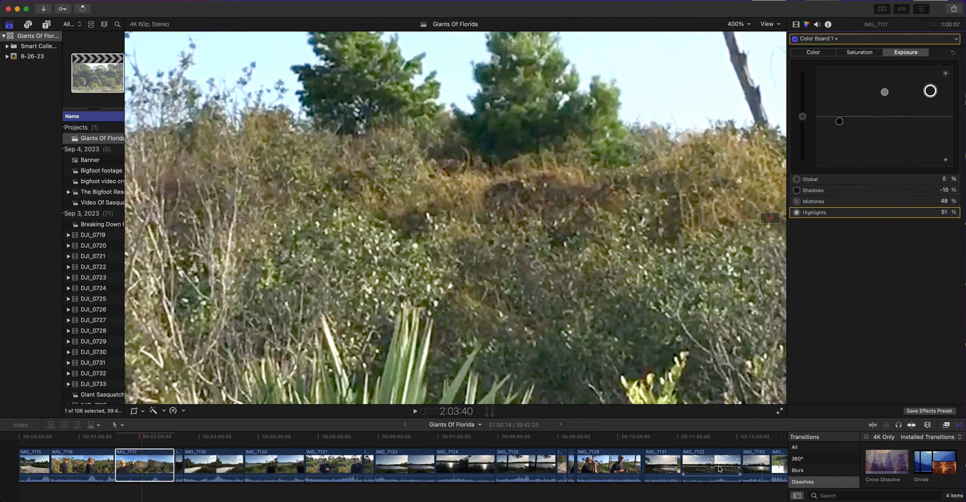
Insert the creature sketch image before clip IMG_7129, view it fitted to the viewer, and undo the insertion
{"action": "left_click_drag", "start_coordinate": [965, 446], "coordinate": [577, 472]}
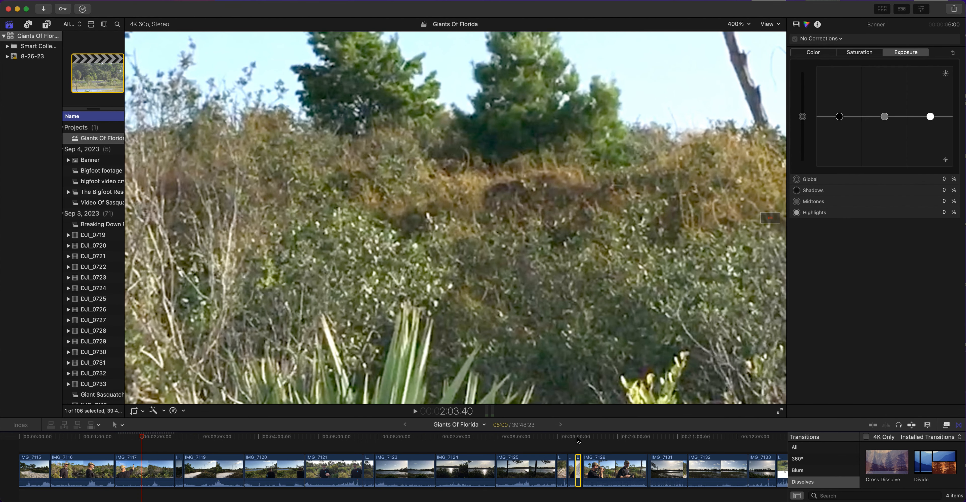
{"action": "left_click", "coordinate": [577, 438]}
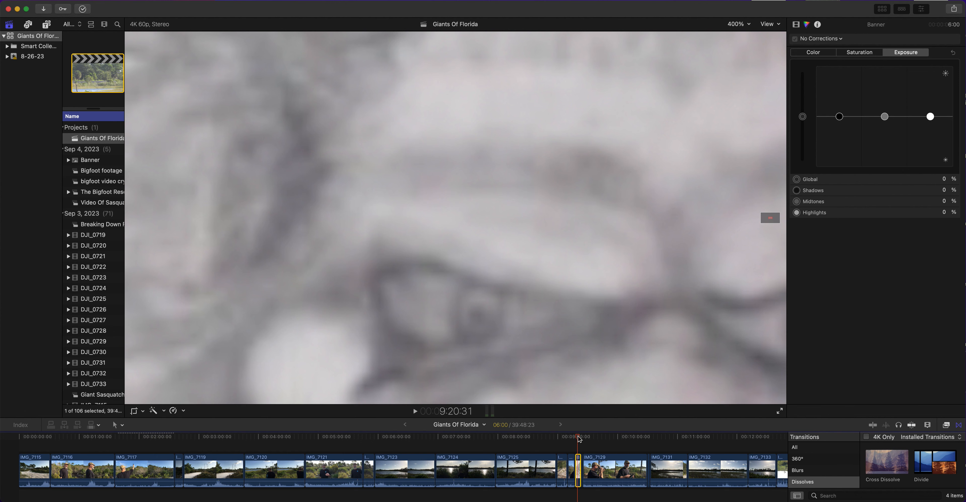
{"action": "left_click", "coordinate": [733, 25]}
{"action": "left_click", "coordinate": [737, 35]}
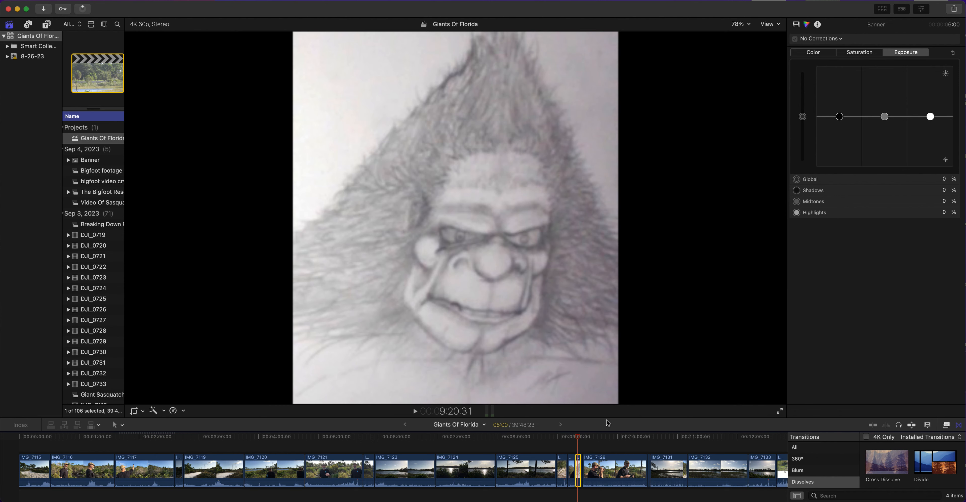
{"action": "left_click", "coordinate": [24, 0]}
{"action": "left_click", "coordinate": [27, 0]}
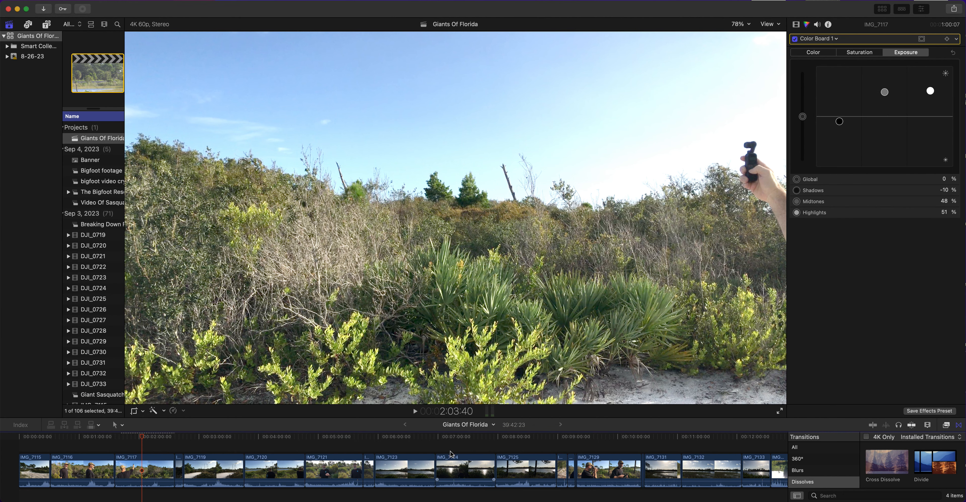
Magnify the frame of clip IMG_7117 to 600% on the dark shape below the pine trees
{"action": "left_click", "coordinate": [738, 23]}
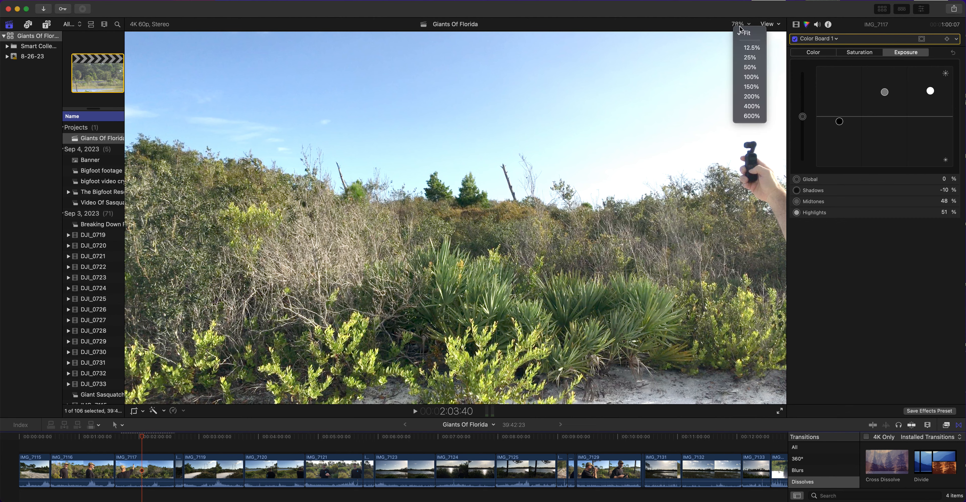
{"action": "left_click", "coordinate": [750, 111]}
{"action": "scroll", "coordinate": [769, 214], "scroll_direction": "up", "scroll_amount": 10}
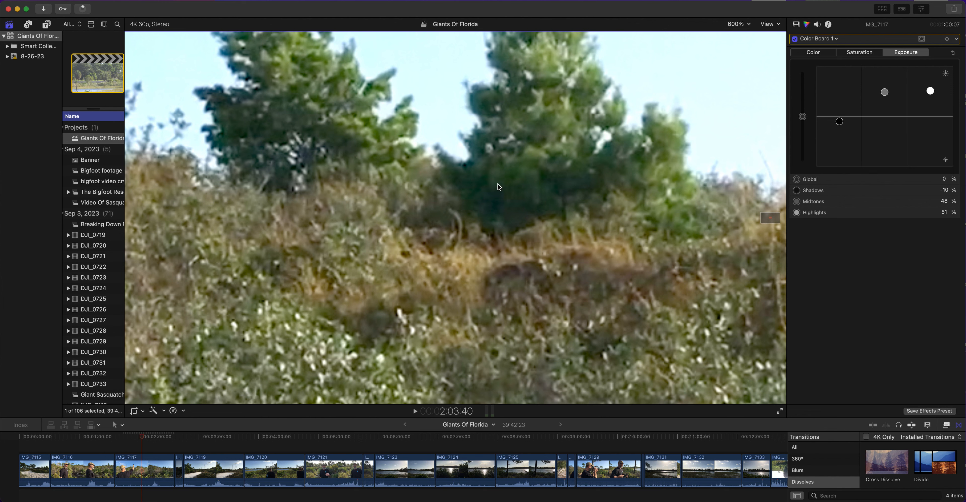
{"action": "left_click", "coordinate": [143, 466]}
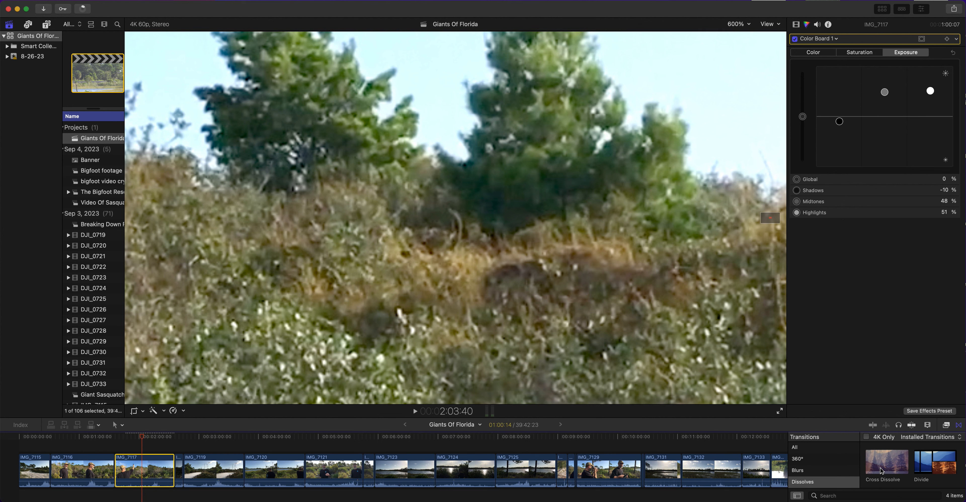
Expand the timeline to its closest zoom and scrub clip IMG_7117 frame by frame, stopping at 2:03:35
{"action": "left_click", "coordinate": [928, 425]}
{"action": "left_click_drag", "start_coordinate": [913, 445], "coordinate": [964, 444]}
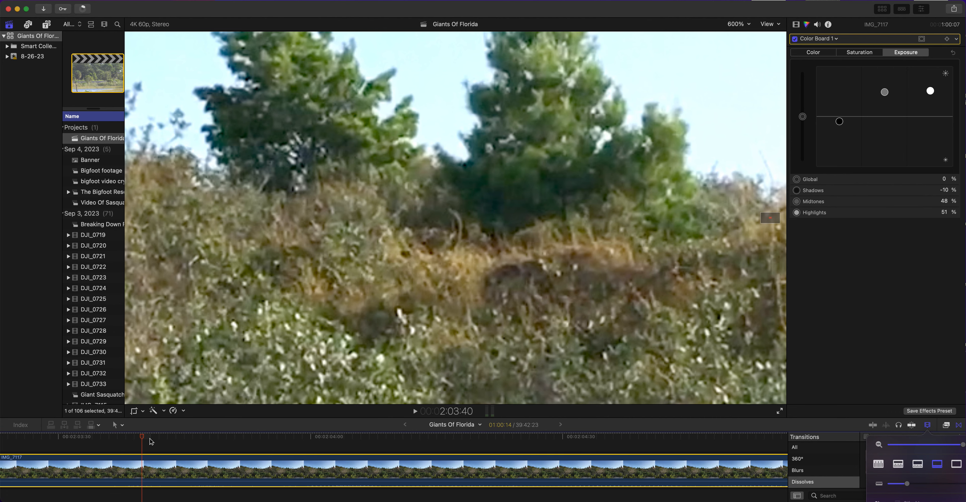
{"action": "left_click_drag", "start_coordinate": [143, 438], "coordinate": [307, 448]}
{"action": "left_click_drag", "start_coordinate": [366, 446], "coordinate": [90, 451]}
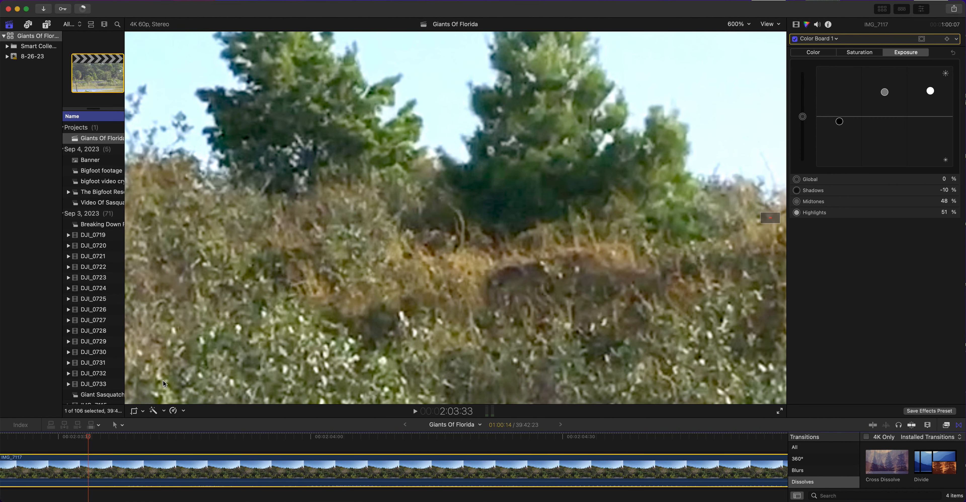
{"action": "left_click_drag", "start_coordinate": [94, 446], "coordinate": [102, 448]}
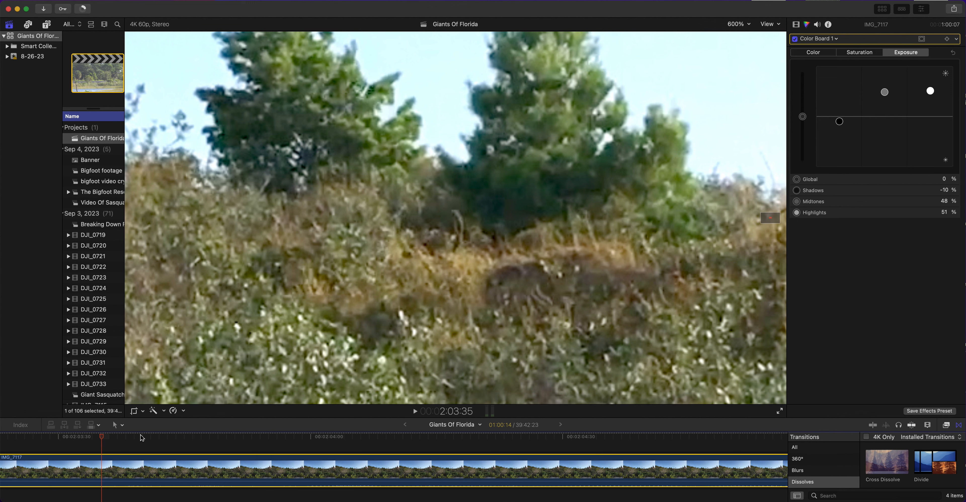
Widen the visible timeline range around the playhead and check the progress of the background tasks
{"action": "left_click", "coordinate": [928, 425]}
{"action": "left_click_drag", "start_coordinate": [965, 445], "coordinate": [960, 445]}
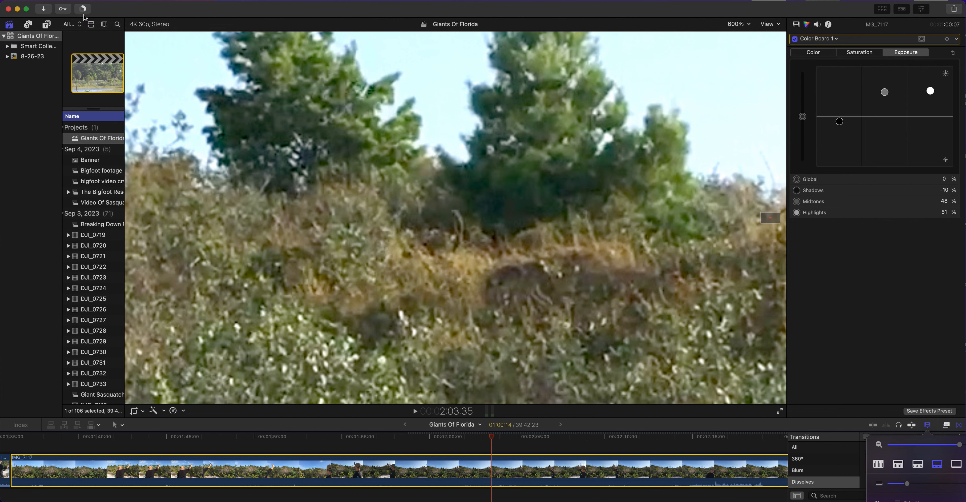
{"action": "left_click", "coordinate": [83, 9]}
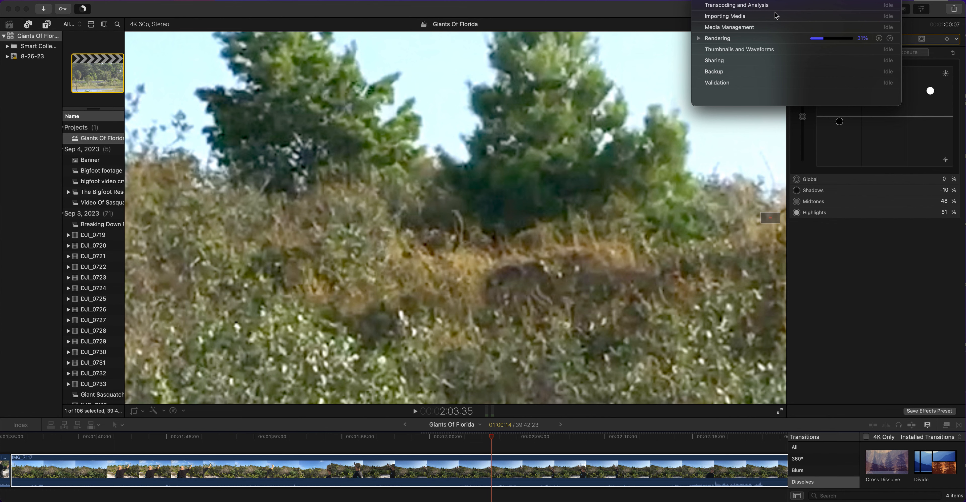
{"action": "left_click_drag", "start_coordinate": [776, 15], "coordinate": [314, 5]}
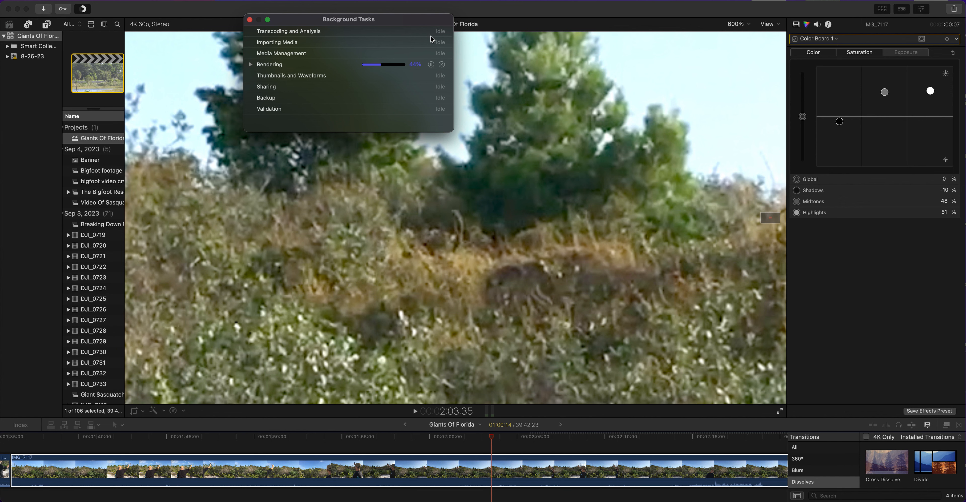
{"action": "left_click", "coordinate": [250, 19]}
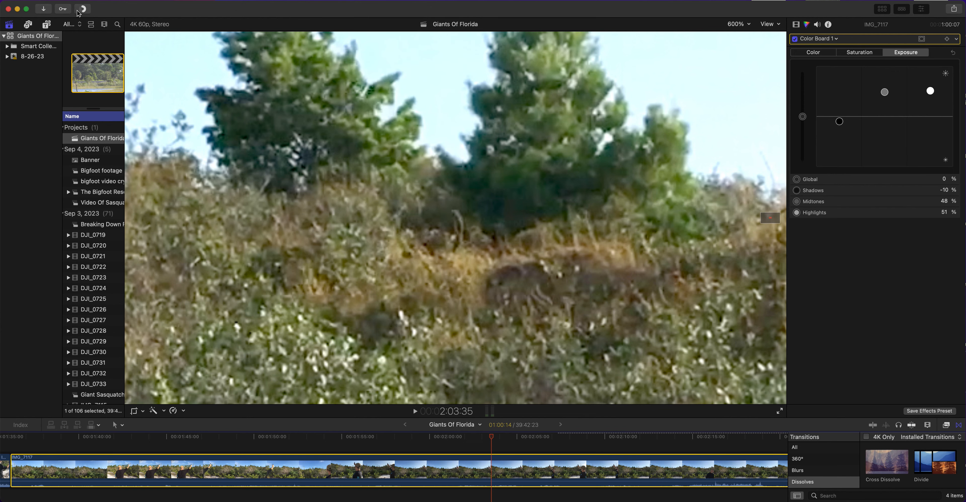
Scrub clip IMG_7117 back to 1:58:31, then step forward to 1:58:46 with a closer timeline zoom
{"action": "left_click", "coordinate": [490, 438]}
{"action": "left_click_drag", "start_coordinate": [491, 439], "coordinate": [472, 439]}
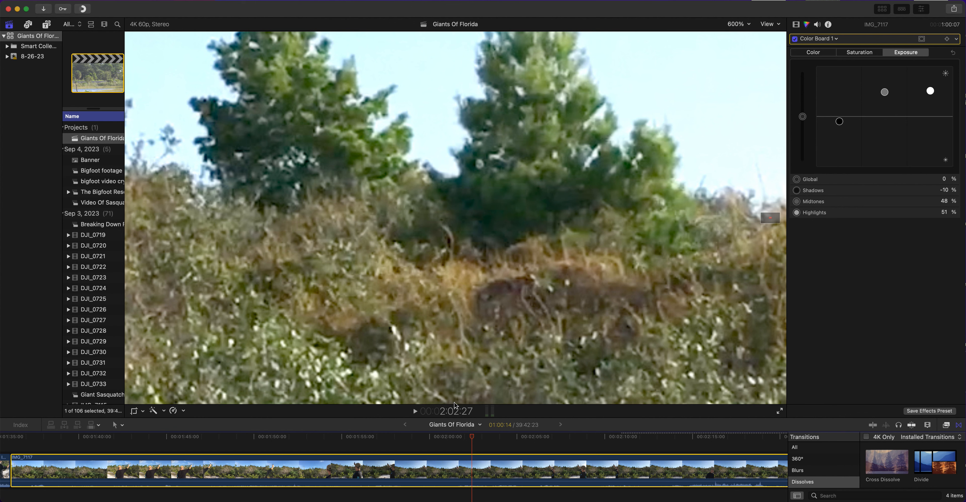
{"action": "left_click_drag", "start_coordinate": [472, 440], "coordinate": [404, 440]}
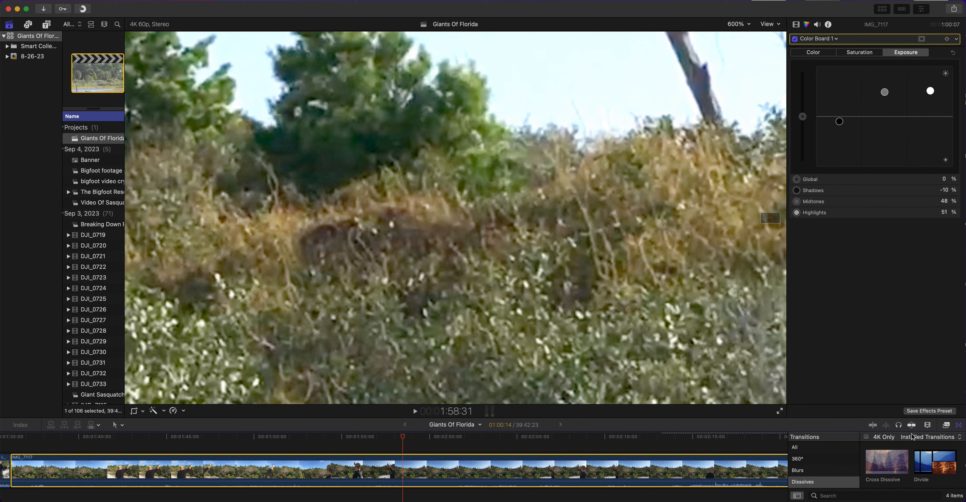
{"action": "left_click", "coordinate": [927, 426]}
{"action": "left_click_drag", "start_coordinate": [957, 445], "coordinate": [965, 446]}
{"action": "left_click_drag", "start_coordinate": [403, 439], "coordinate": [432, 438]}
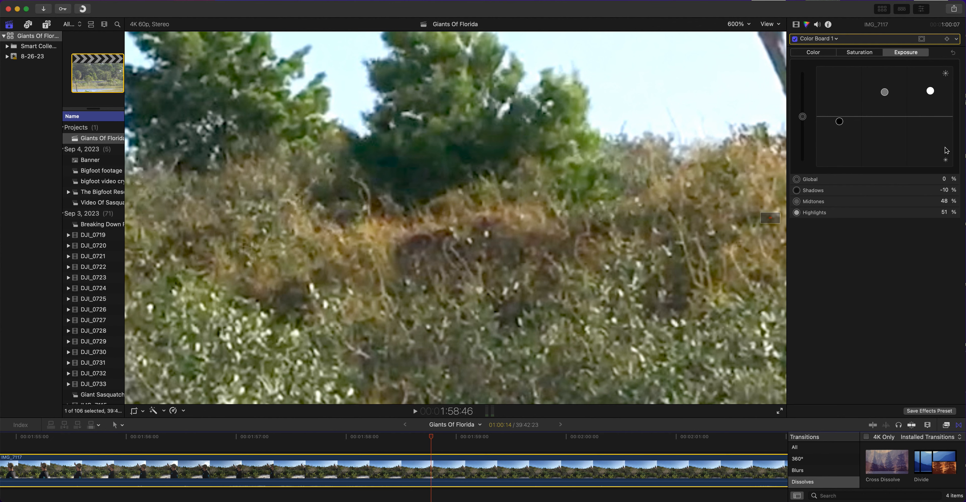
Set the exposure of clip IMG_7117 to 78% midtones and -12% shadows
{"action": "left_click_drag", "start_coordinate": [839, 122], "coordinate": [840, 123]}
{"action": "left_click_drag", "start_coordinate": [885, 92], "coordinate": [884, 78]}
{"action": "left_click_drag", "start_coordinate": [839, 123], "coordinate": [840, 123]}
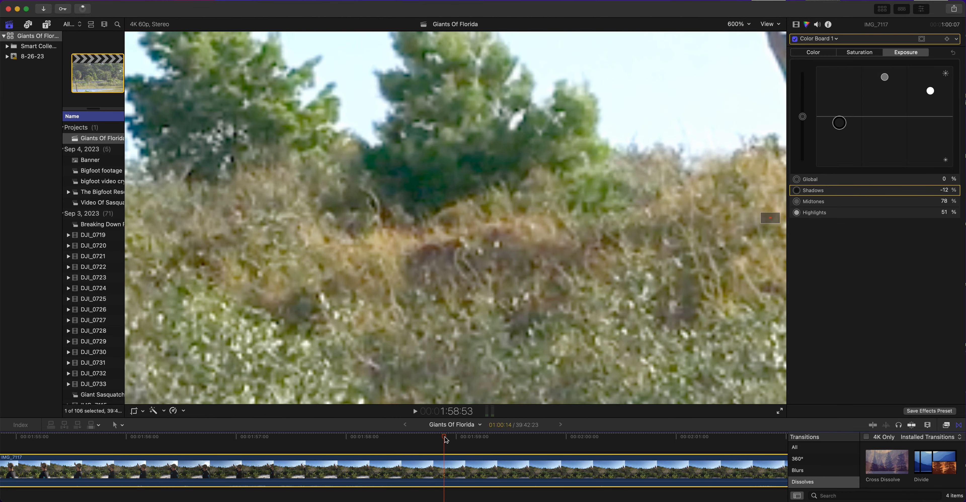
Scrub the brightened footage forward to 2:00:18 and back to 1:58:51 to examine the dark shape
{"action": "left_click", "coordinate": [443, 437]}
{"action": "left_click_drag", "start_coordinate": [443, 438], "coordinate": [600, 442]}
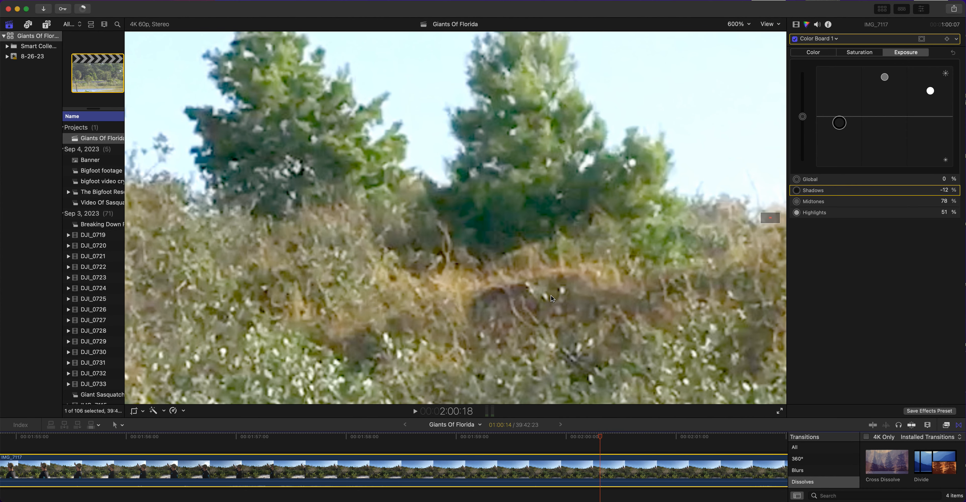
{"action": "mouse_move", "coordinate": [604, 439]}
{"action": "left_mouse_down"}
{"action": "mouse_move", "coordinate": [646, 440]}
{"action": "mouse_move", "coordinate": [326, 458]}
{"action": "mouse_move", "coordinate": [447, 450]}
{"action": "left_mouse_up"}
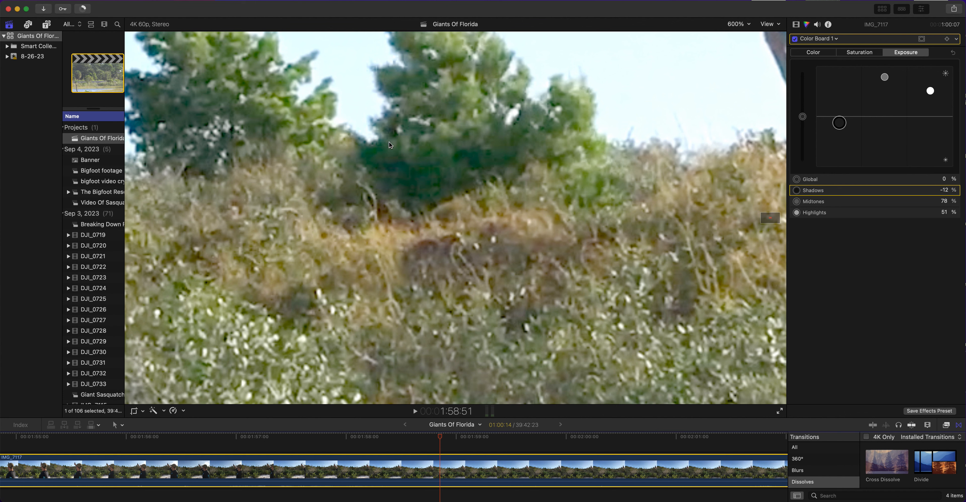
Compare the frame at 1:58:51 at 400% and 600% magnification
{"action": "left_click", "coordinate": [737, 25]}
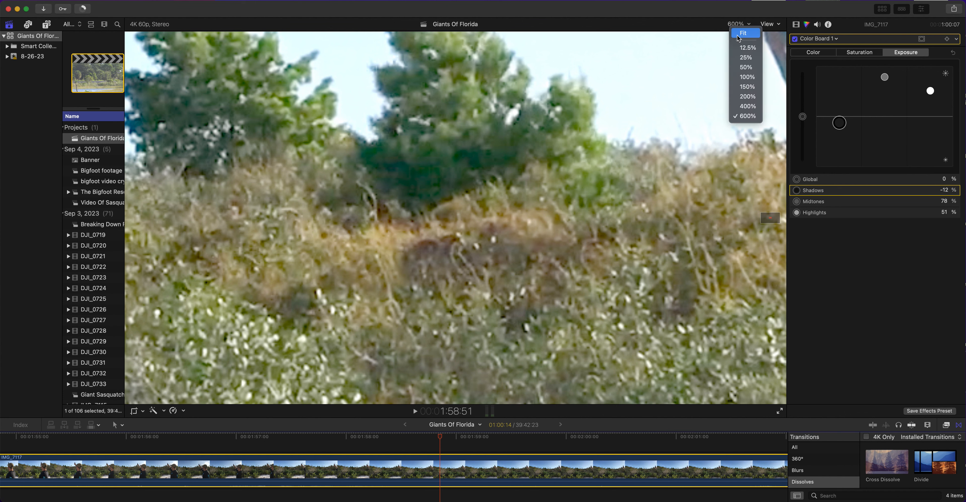
{"action": "left_click", "coordinate": [747, 107]}
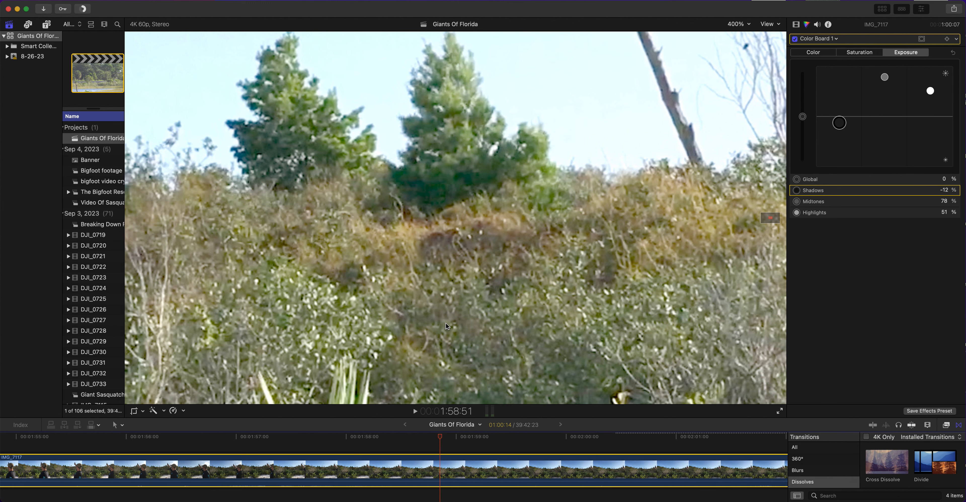
{"action": "key", "text": "super+equal"}
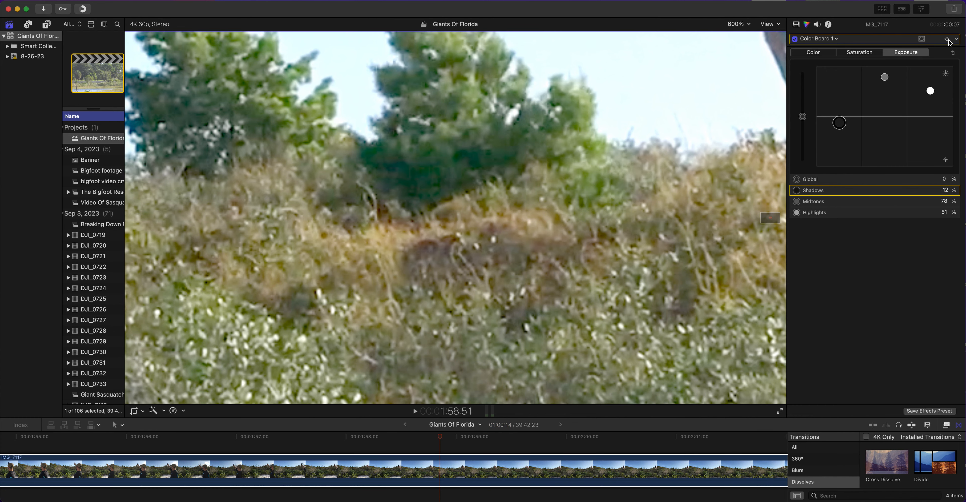
Reset the Color Board 1 adjustments on clip IMG_7117 and fit the whole frame in the viewer
{"action": "left_click", "coordinate": [956, 39]}
{"action": "left_click", "coordinate": [963, 52]}
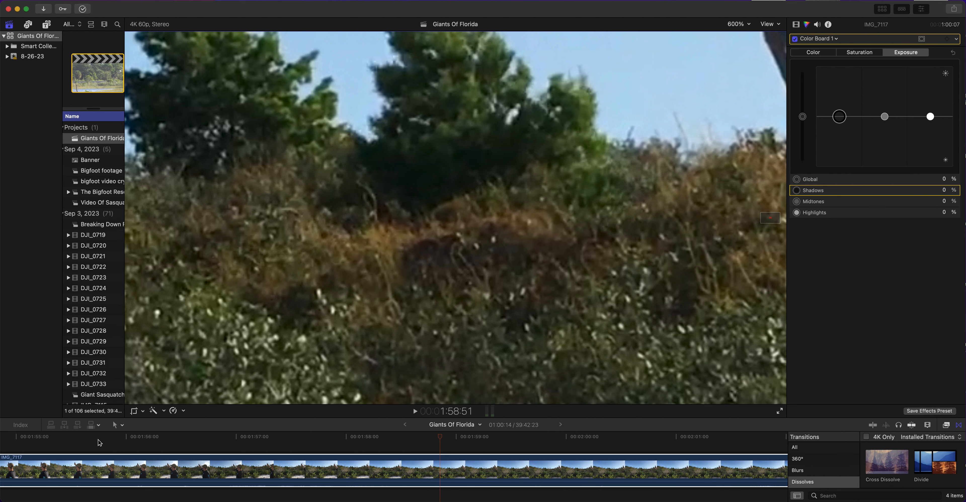
{"action": "left_click", "coordinate": [735, 25]}
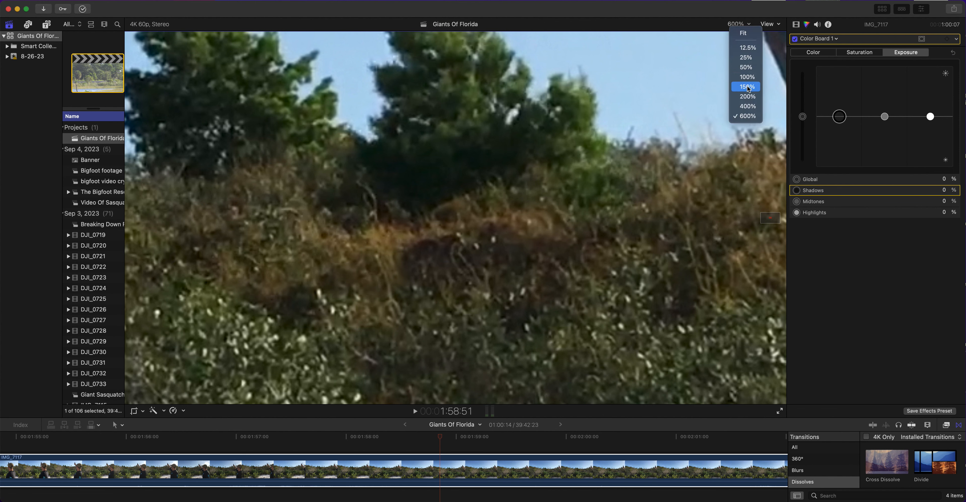
{"action": "left_click", "coordinate": [743, 33]}
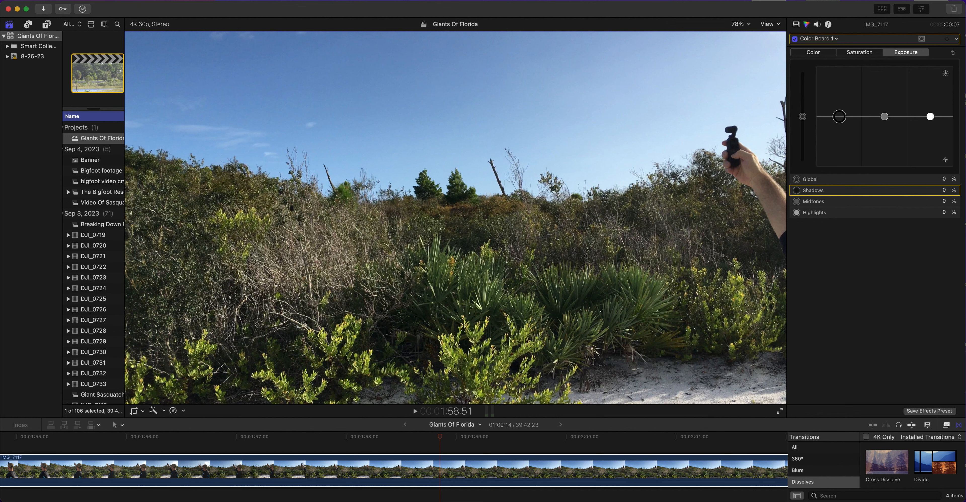
Magnify the brush below the two trees to 600% and set exposure to 70% midtones, 61% highlights and -18% shadows
{"action": "left_click", "coordinate": [739, 24]}
{"action": "left_click", "coordinate": [738, 106]}
{"action": "left_click_drag", "start_coordinate": [771, 218], "coordinate": [770, 217]}
{"action": "left_click_drag", "start_coordinate": [886, 115], "coordinate": [885, 82]}
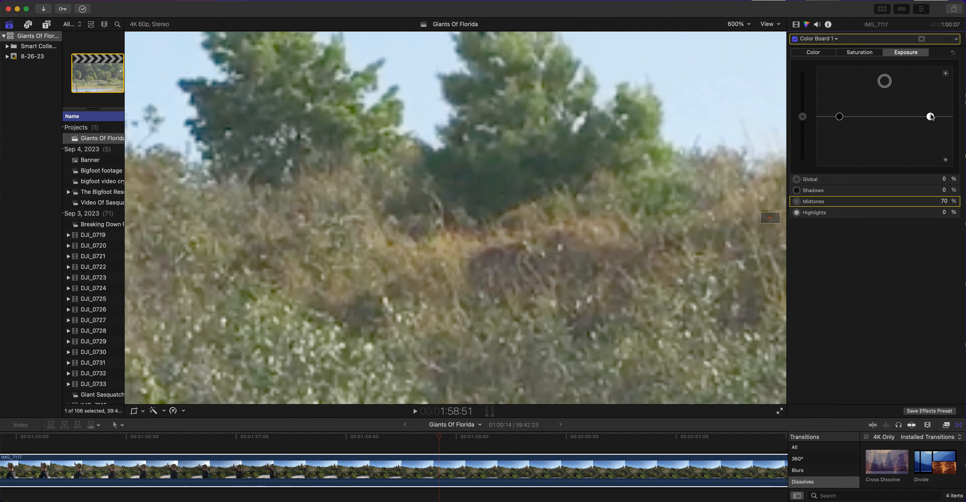
{"action": "left_click_drag", "start_coordinate": [930, 116], "coordinate": [929, 86]}
{"action": "left_click_drag", "start_coordinate": [839, 117], "coordinate": [840, 125]}
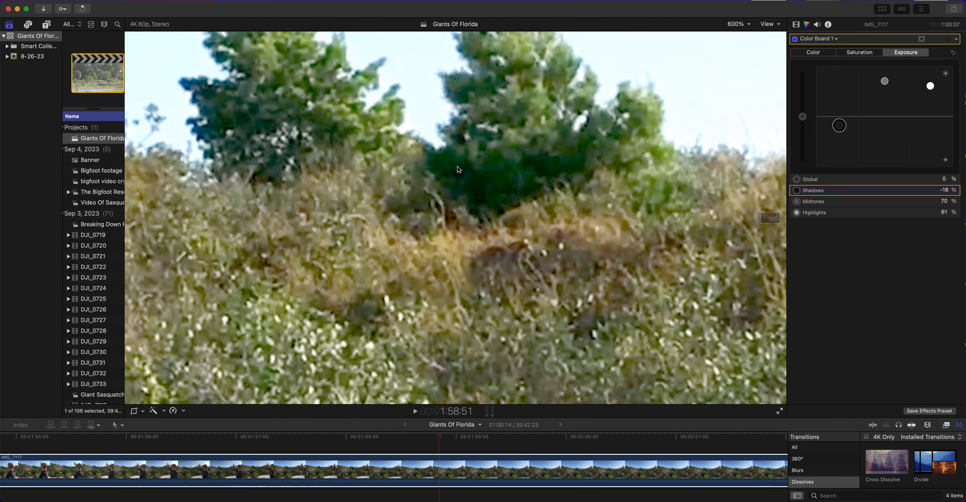
Refine the clip's exposure to 85% highlights, 83% midtones and -17% shadows
{"action": "left_click_drag", "start_coordinate": [933, 84], "coordinate": [931, 73]}
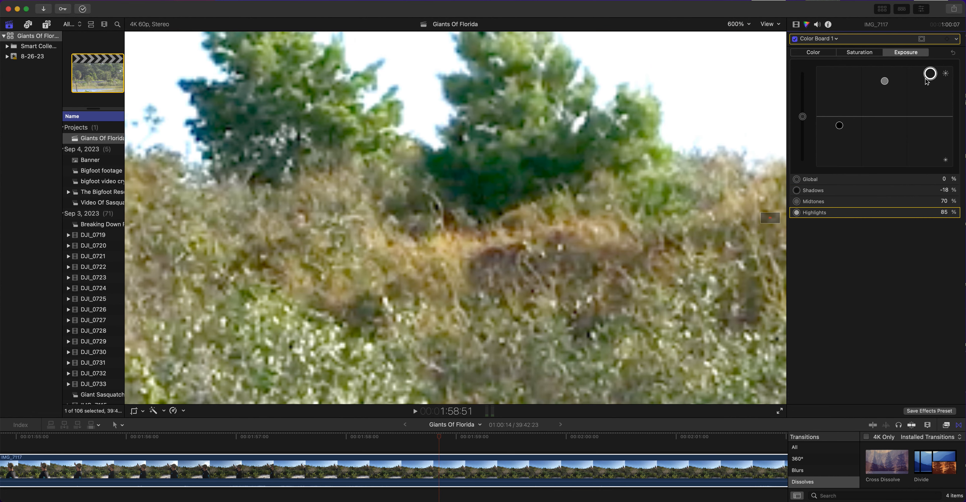
{"action": "left_click", "coordinate": [839, 125]}
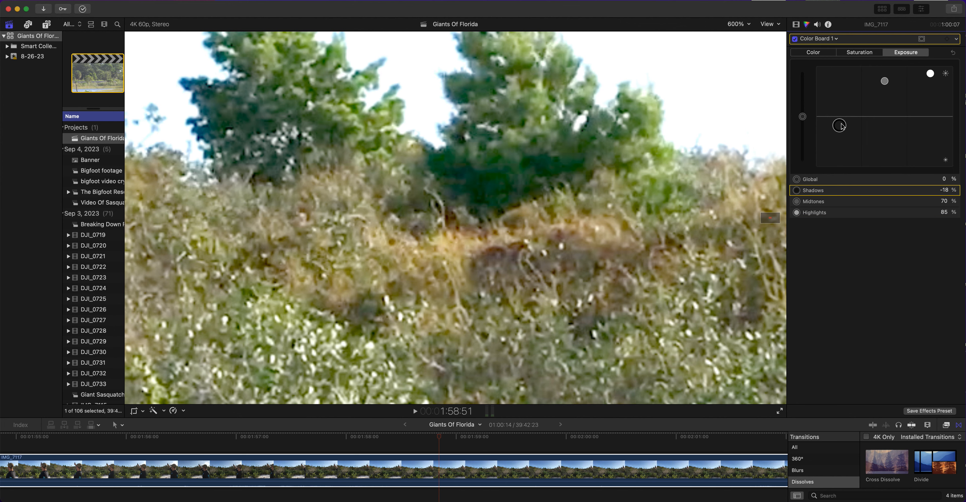
{"action": "left_click_drag", "start_coordinate": [884, 81], "coordinate": [885, 75]}
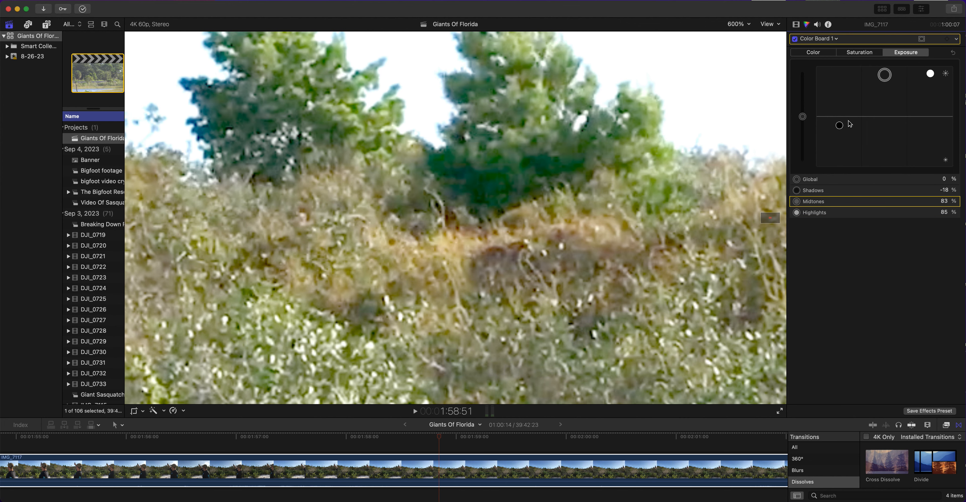
{"action": "left_click_drag", "start_coordinate": [839, 127], "coordinate": [839, 126]}
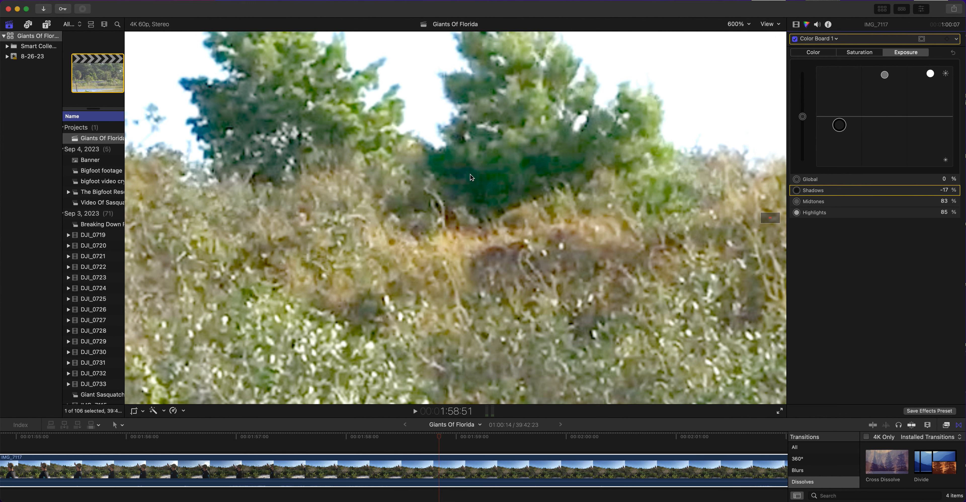